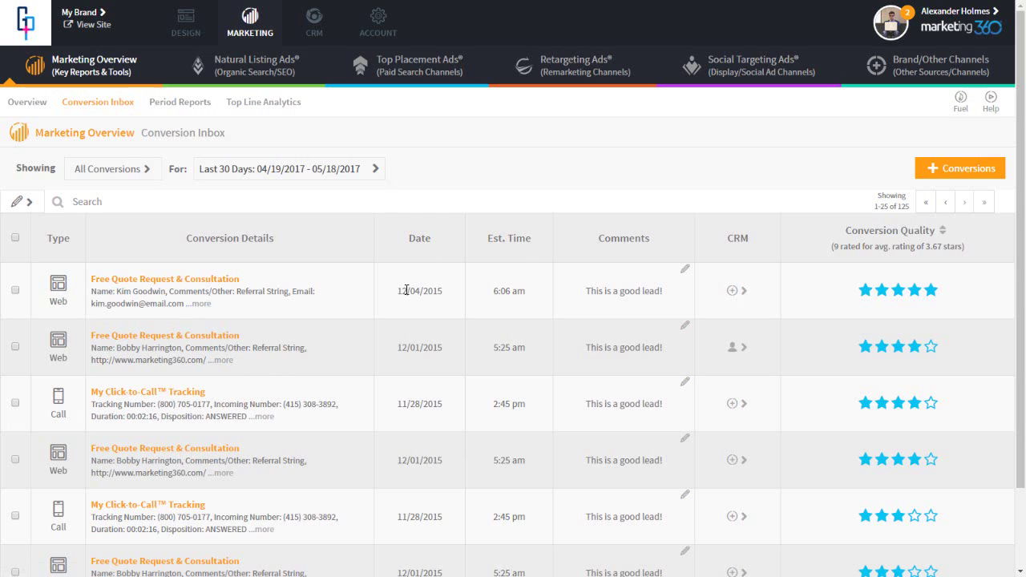
Open the first Free Quote Request & Consultation conversion and examine its subject, additional tracking data heading and program/channel.
click(174, 280)
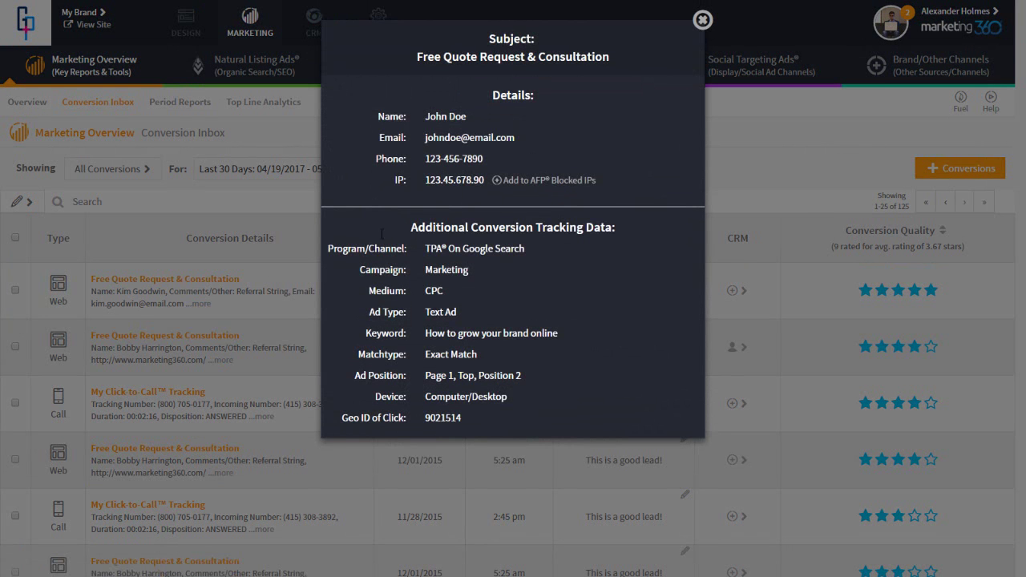
drag(414, 57, 620, 62)
click(591, 93)
drag(409, 226, 628, 225)
click(548, 239)
drag(427, 248, 523, 249)
click(351, 254)
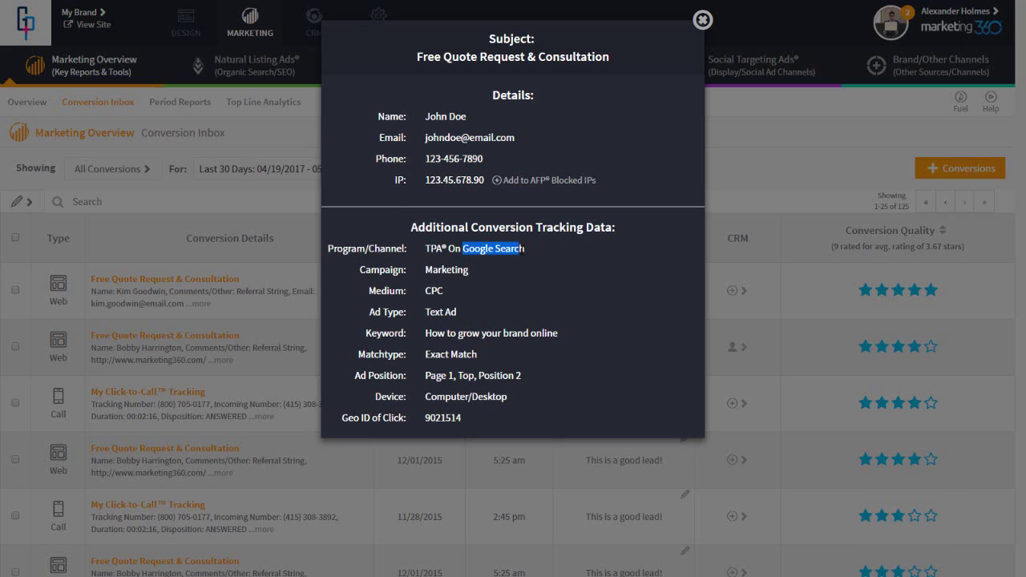
click(513, 252)
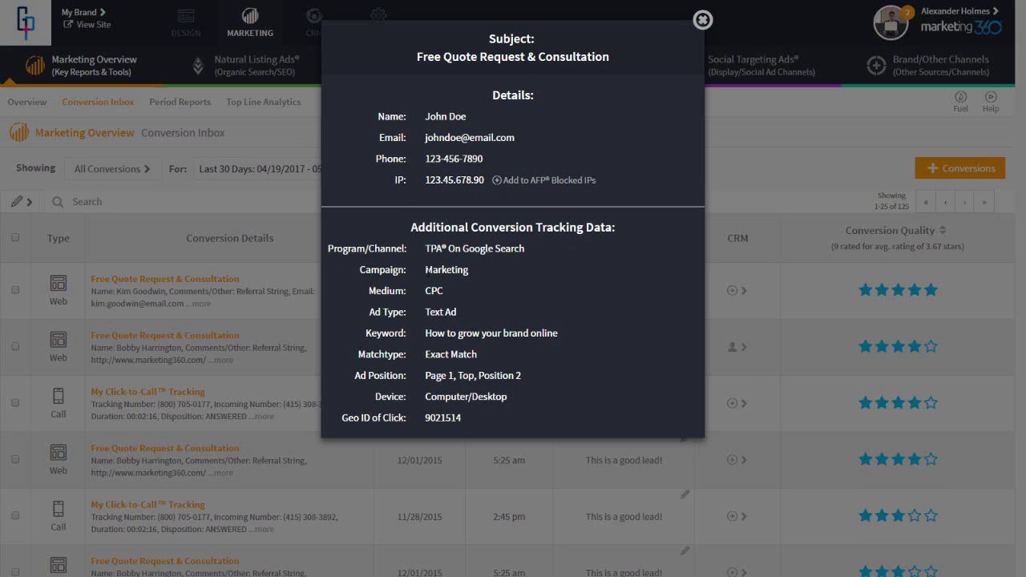
Examine the campaign, medium, ad type, keyword and matchtype in the conversion's additional tracking data.
drag(426, 269, 443, 291)
click(434, 294)
drag(426, 312, 559, 343)
click(397, 342)
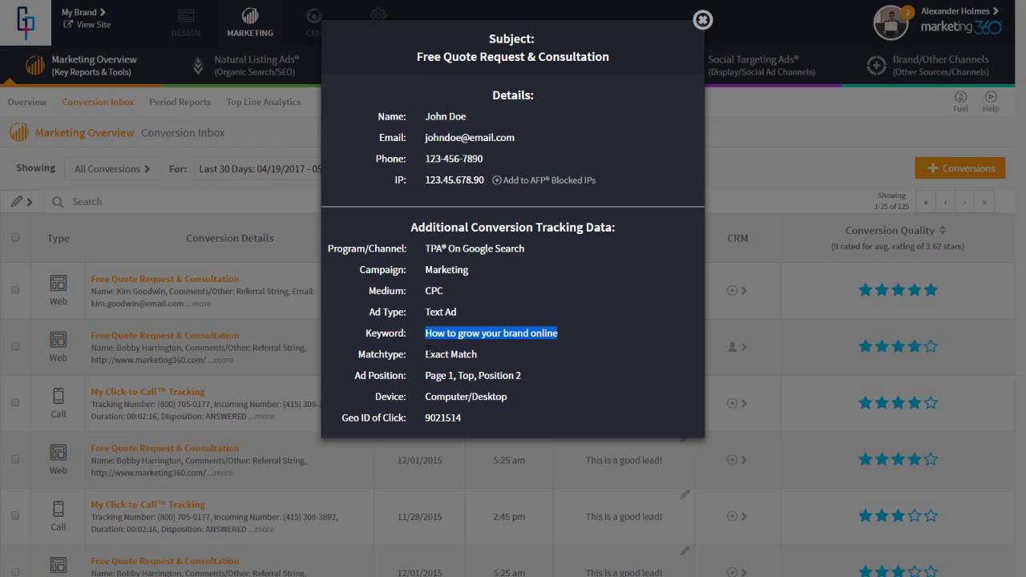
drag(426, 355, 479, 358)
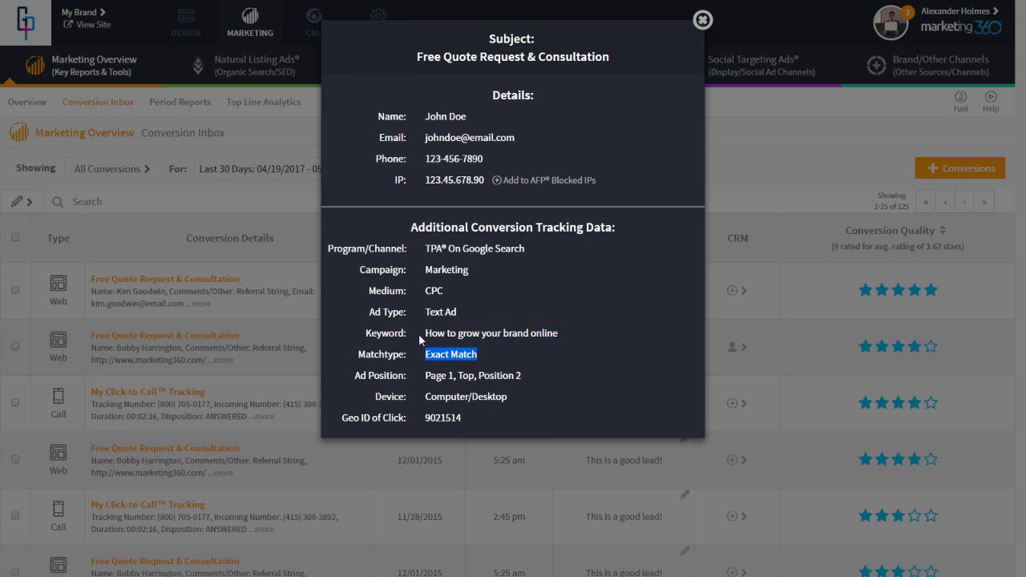
drag(426, 333, 559, 335)
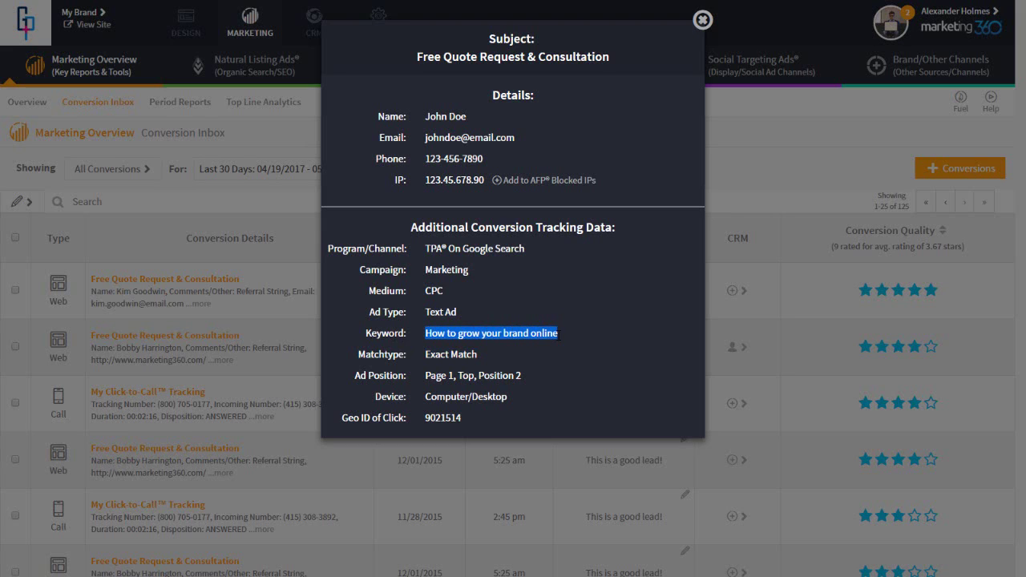
Examine the ad position, device and geo ID of click in the conversion's additional tracking data.
drag(426, 375, 475, 377)
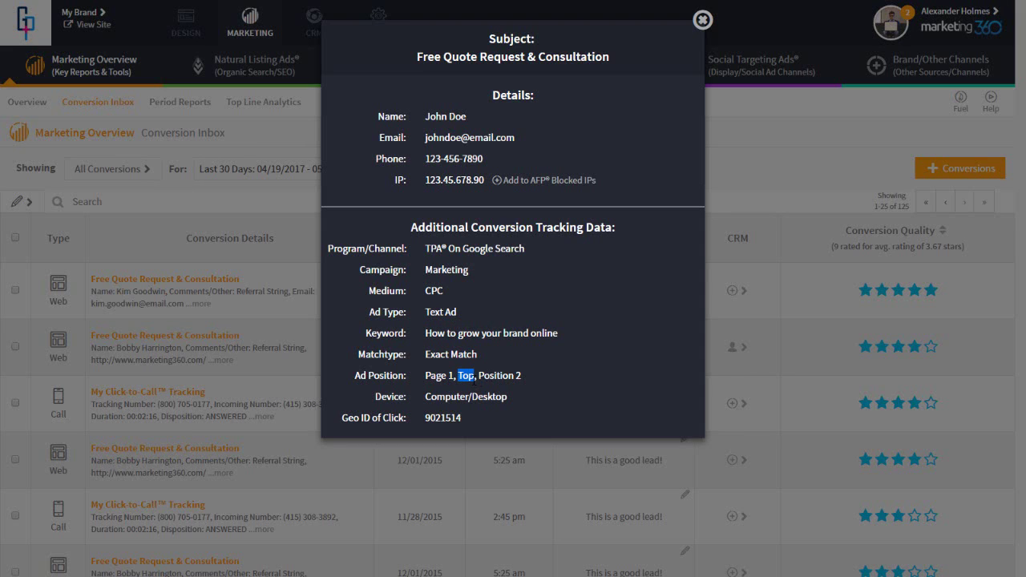
drag(478, 375, 522, 376)
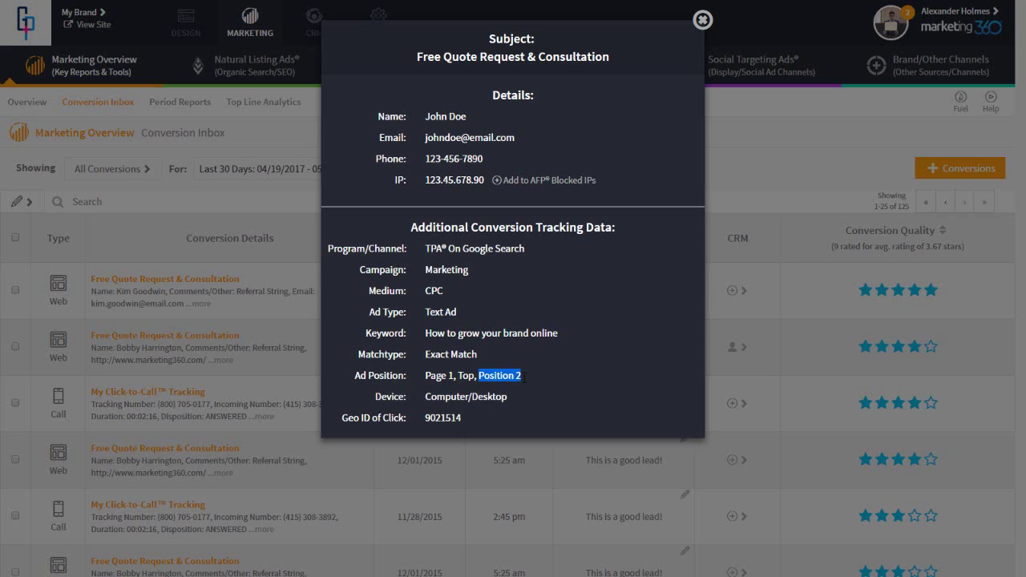
click(519, 376)
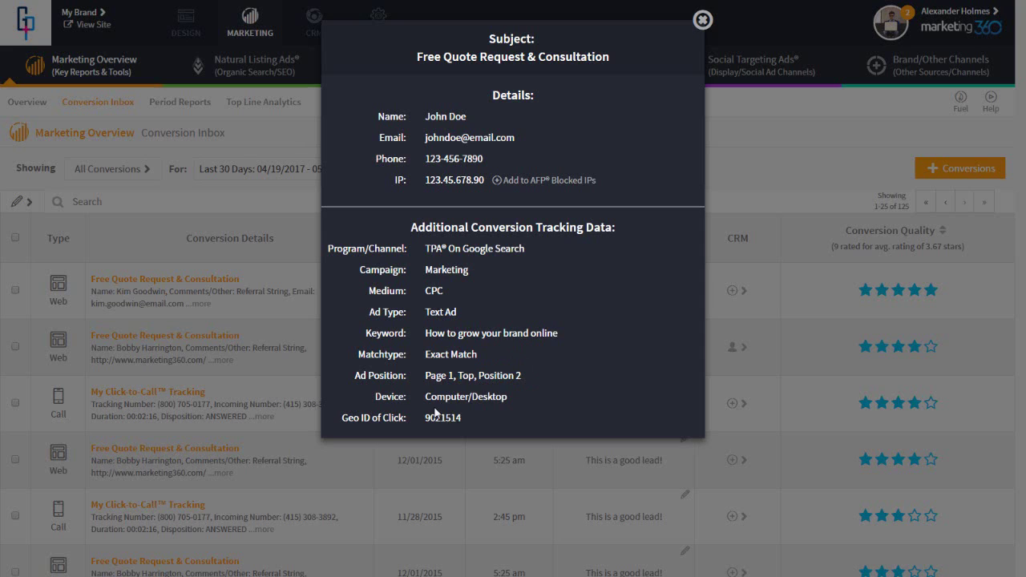
drag(425, 396, 508, 399)
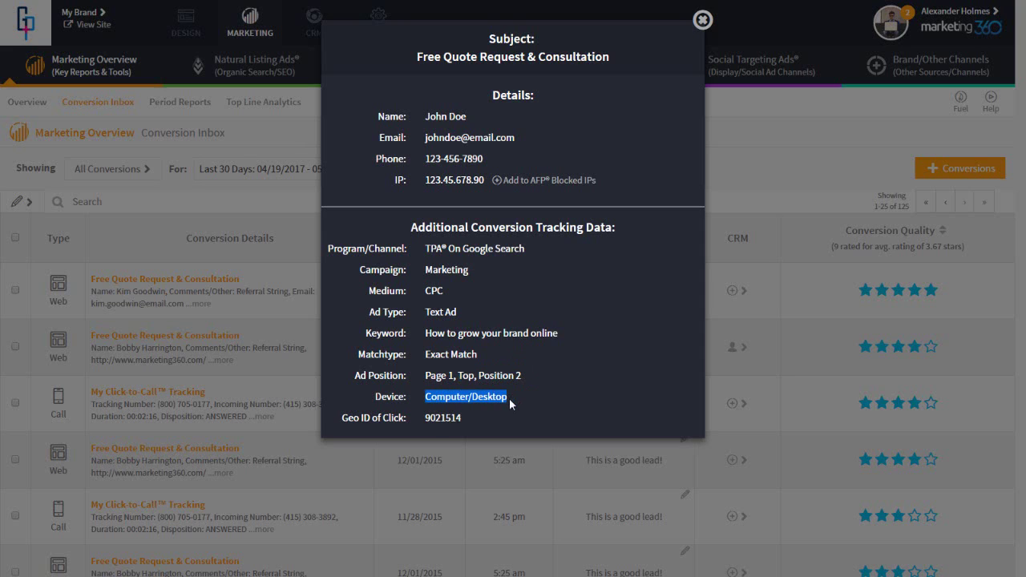
drag(424, 417, 461, 420)
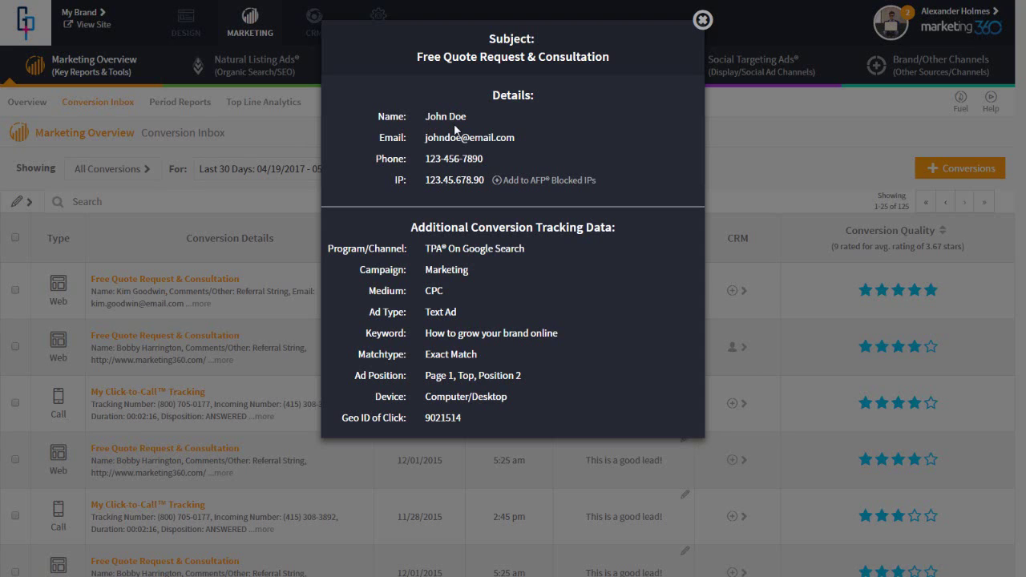
Review the conversion's keyword and program/channel once more and close its details.
drag(424, 336, 566, 340)
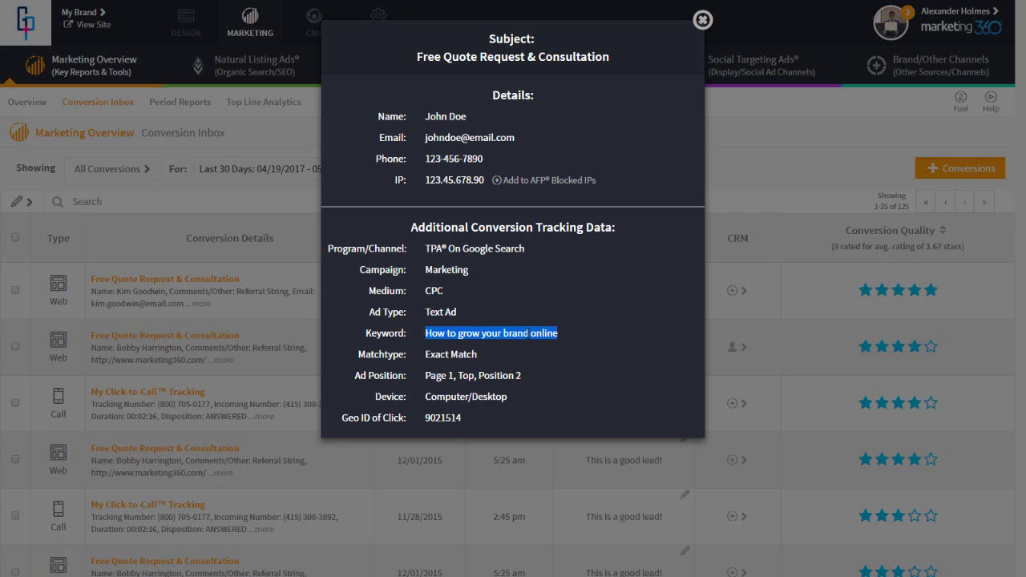
click(529, 338)
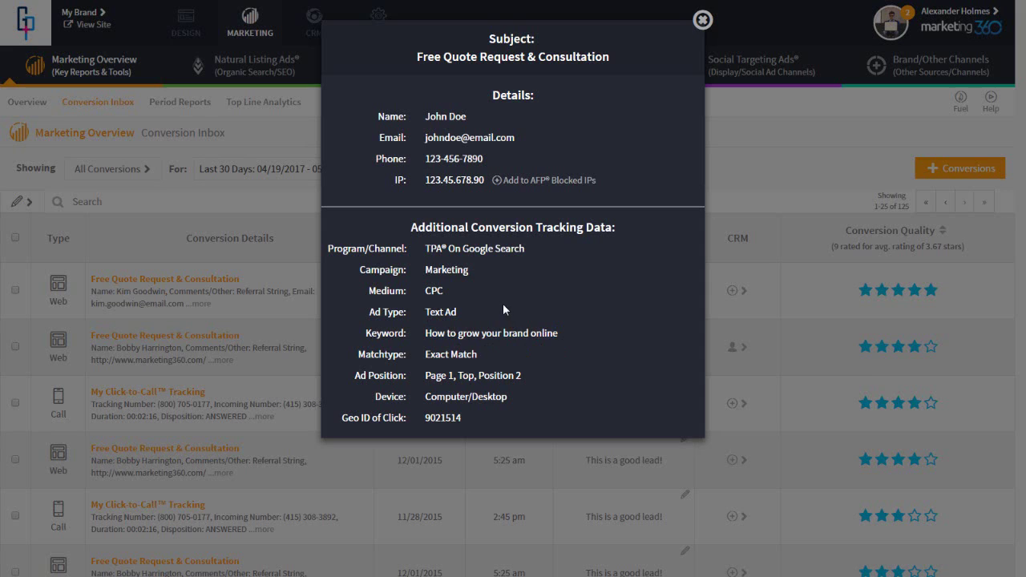
drag(426, 249, 536, 246)
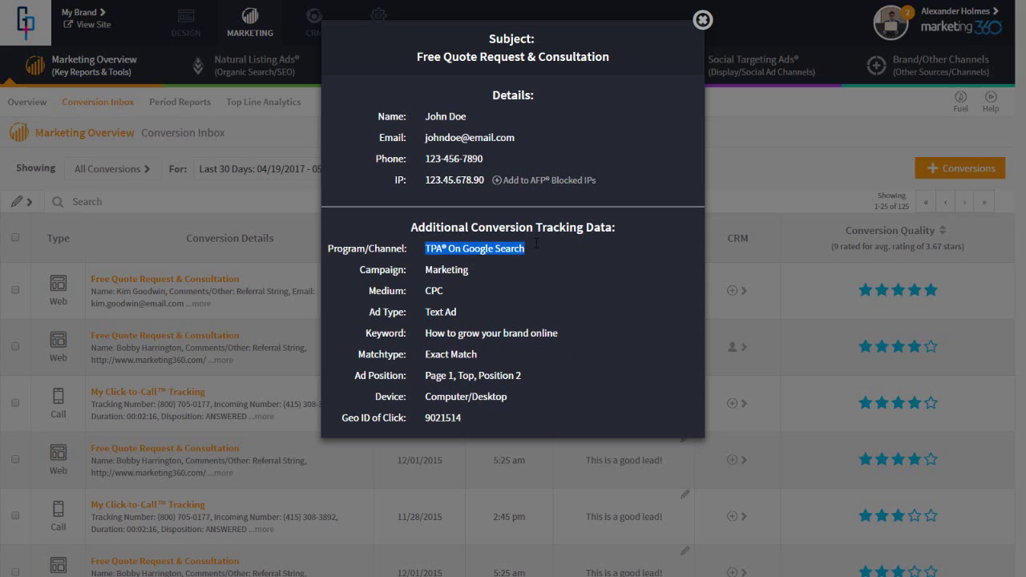
click(499, 246)
drag(423, 252, 527, 250)
click(475, 255)
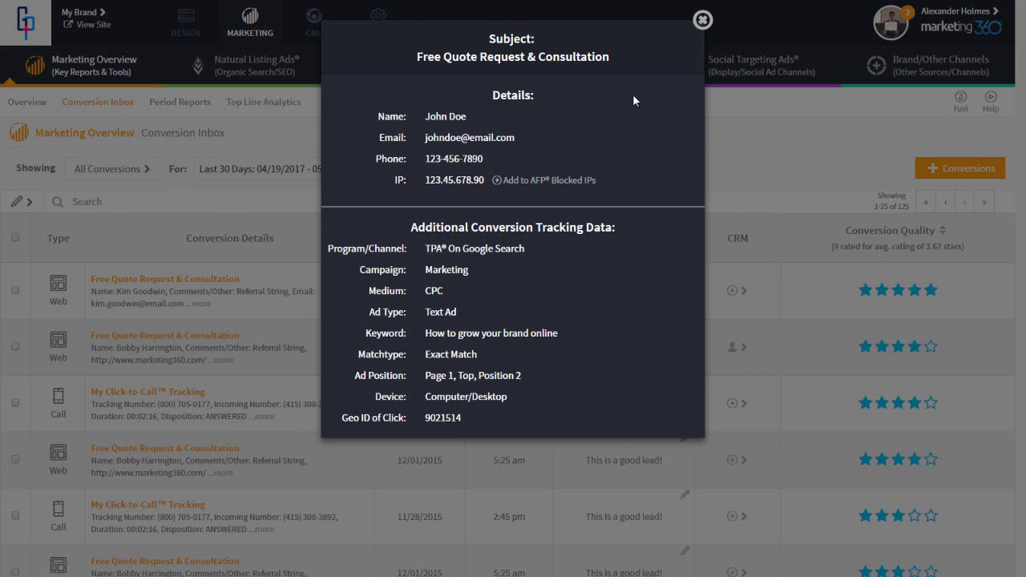
click(702, 19)
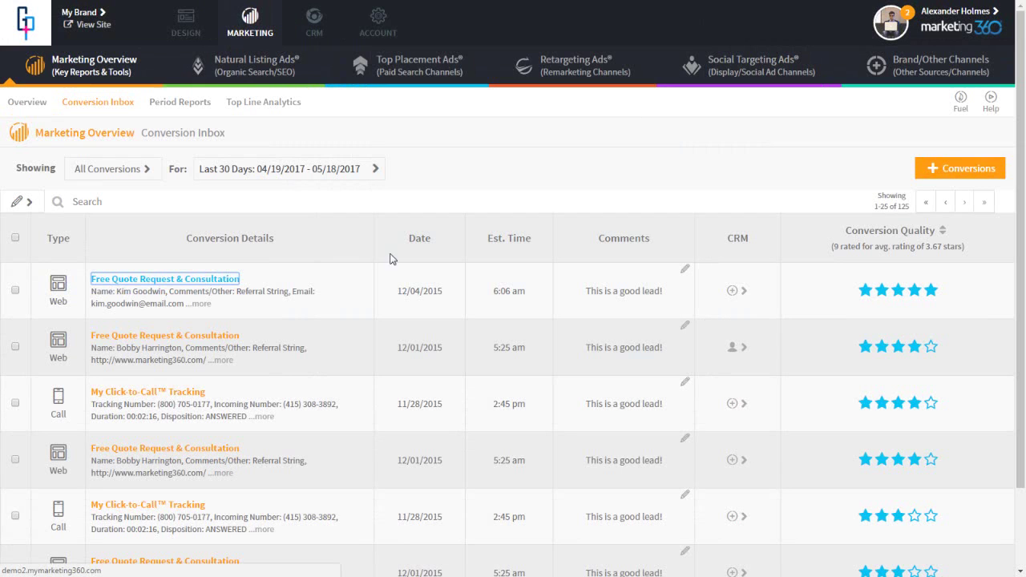
View the details of the first My Click-to-Call Tracking conversion, including its recording and comments, and close them.
click(256, 320)
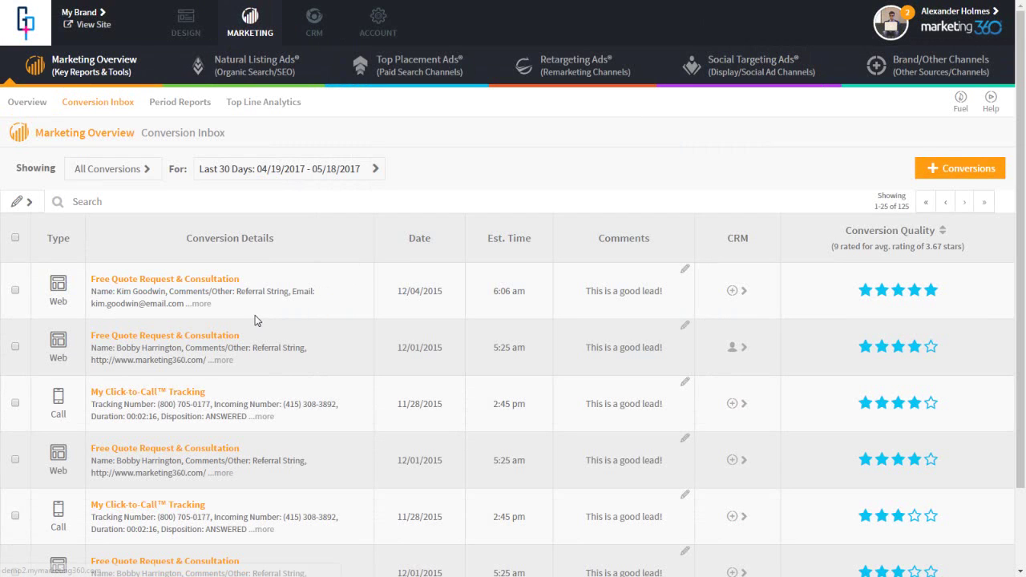
click(155, 391)
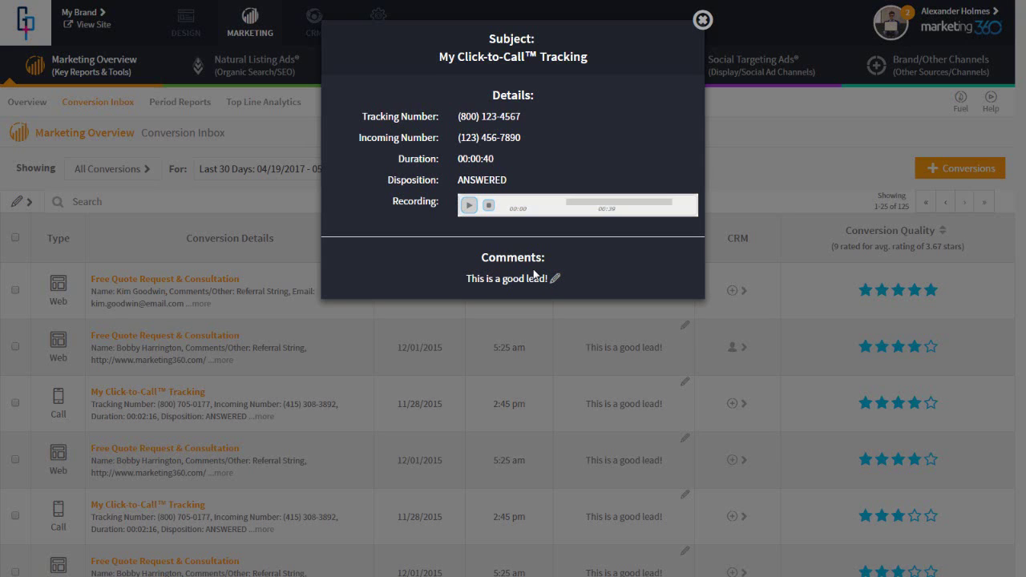
click(702, 20)
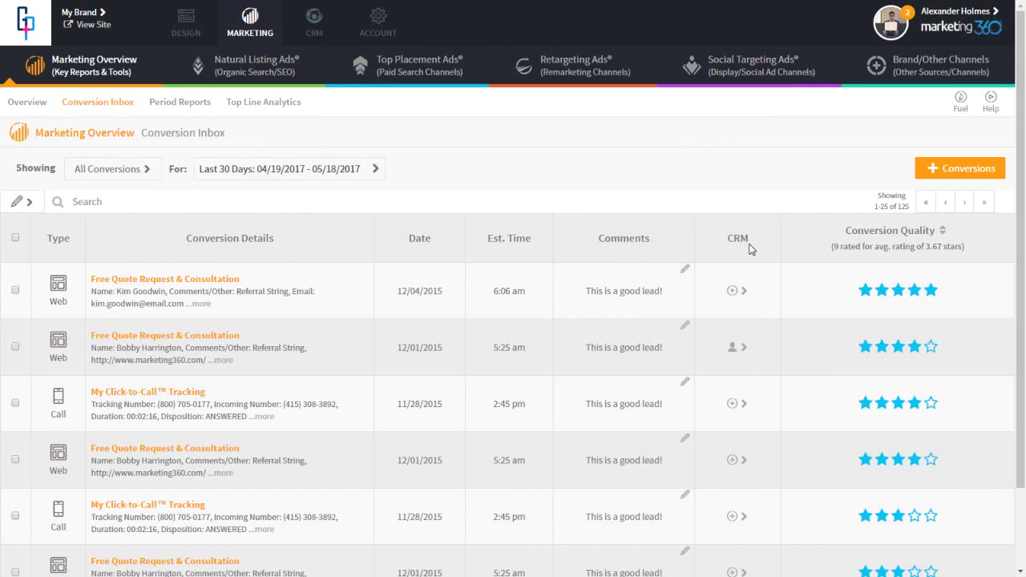
View the CRM contact options of the first two conversions and check the average Conversion Quality rating.
click(744, 294)
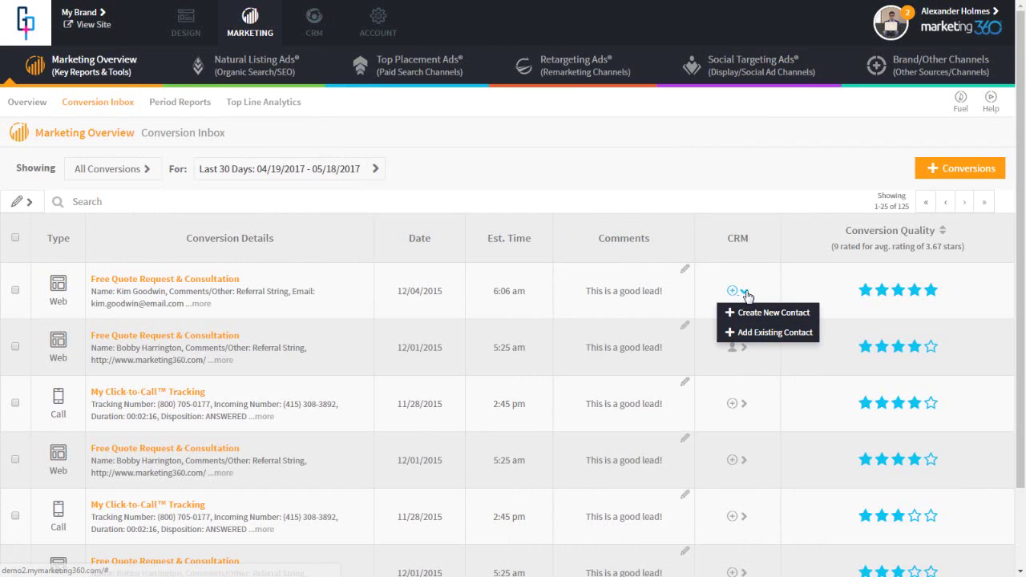
click(744, 293)
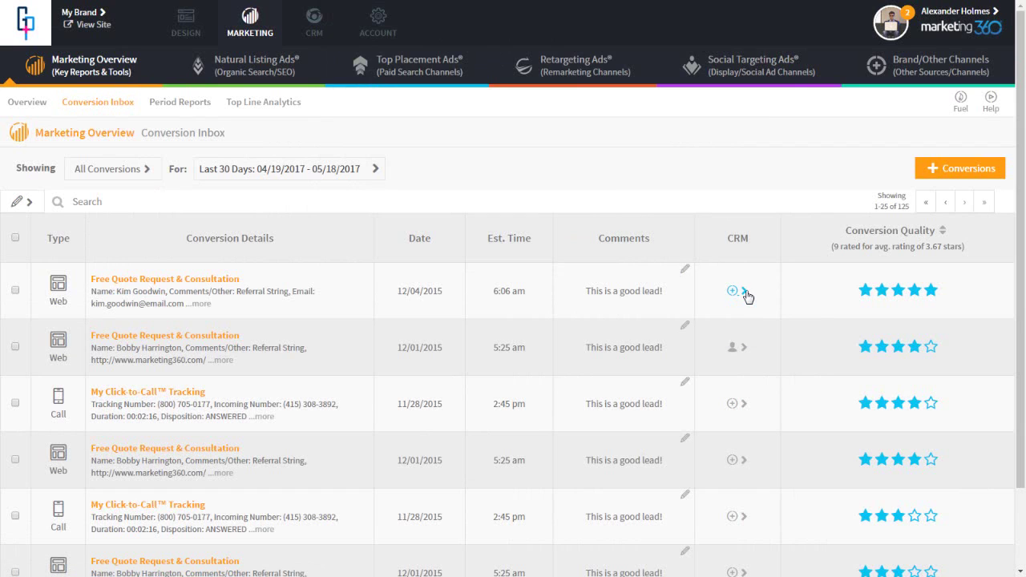
click(744, 350)
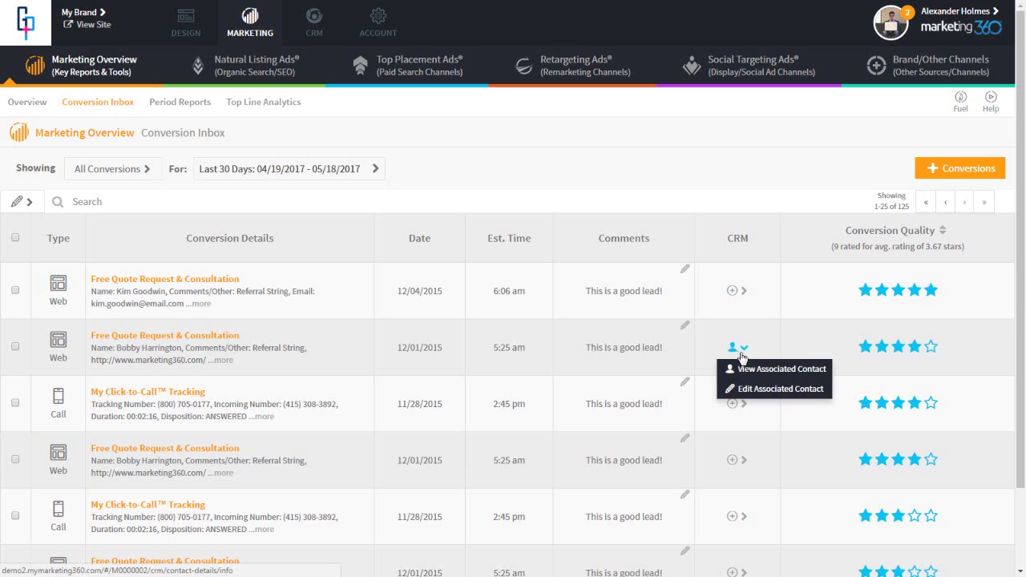
click(745, 350)
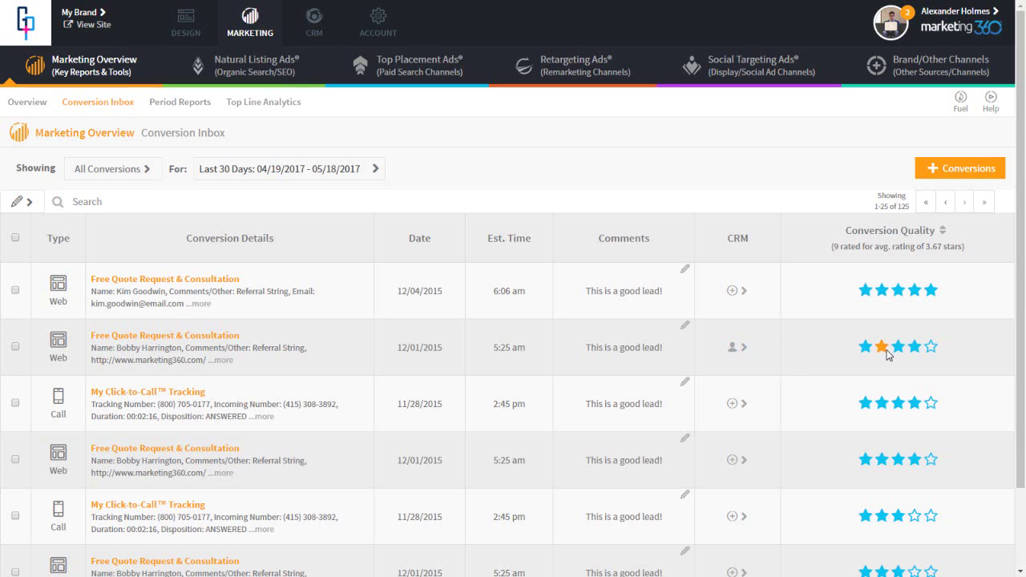
drag(832, 248, 966, 248)
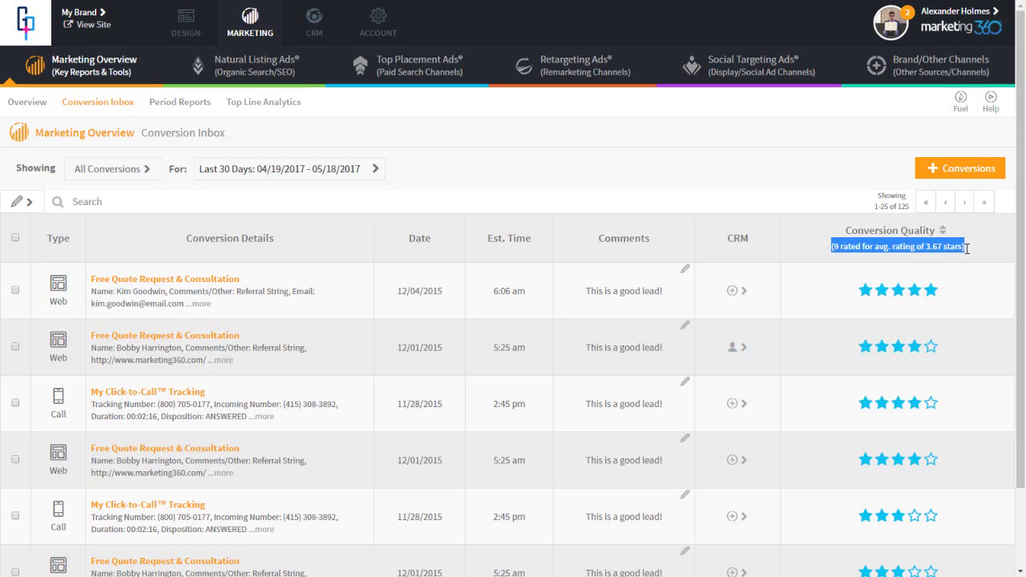
click(974, 274)
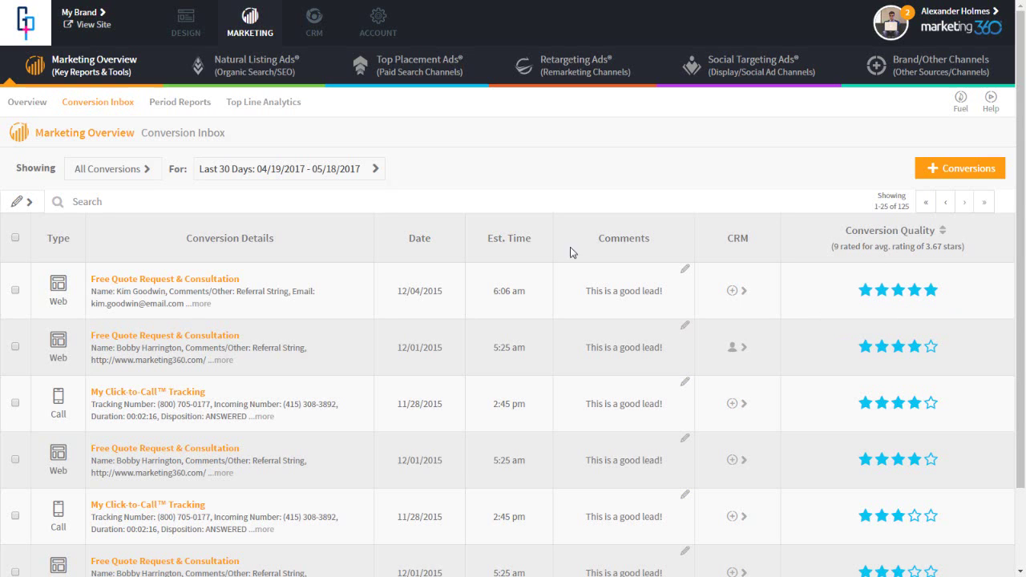
View the inbox's date range choices and conversion filter options without changing either one.
click(313, 173)
click(313, 172)
click(145, 172)
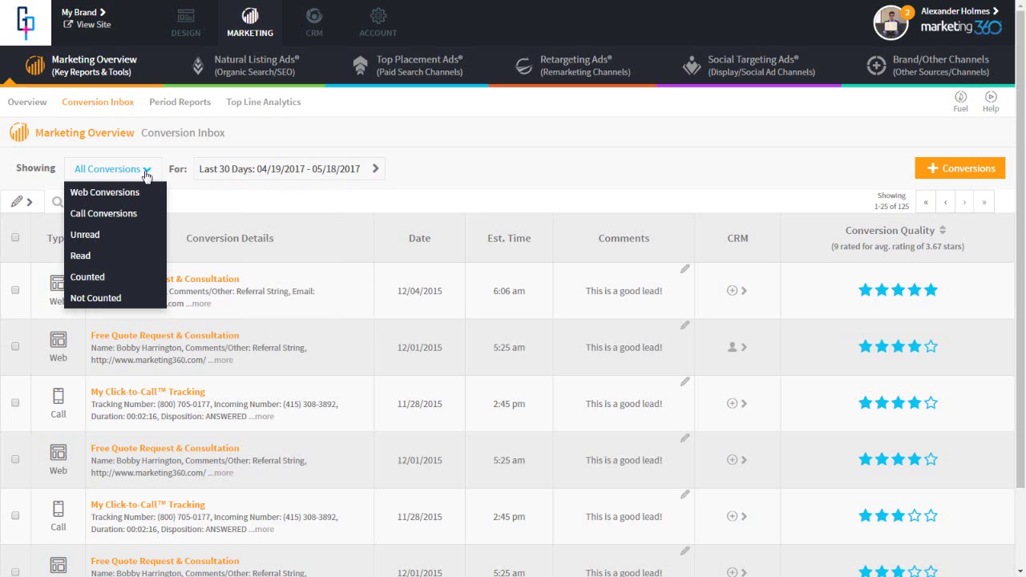
click(146, 172)
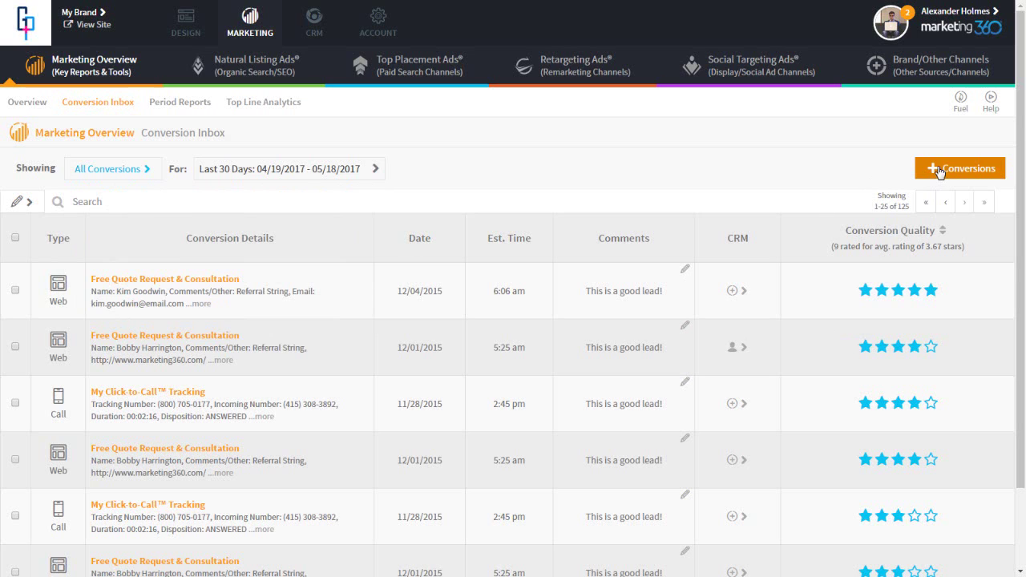
Check the option for adding conversions and look through the rest of the conversion list.
click(940, 172)
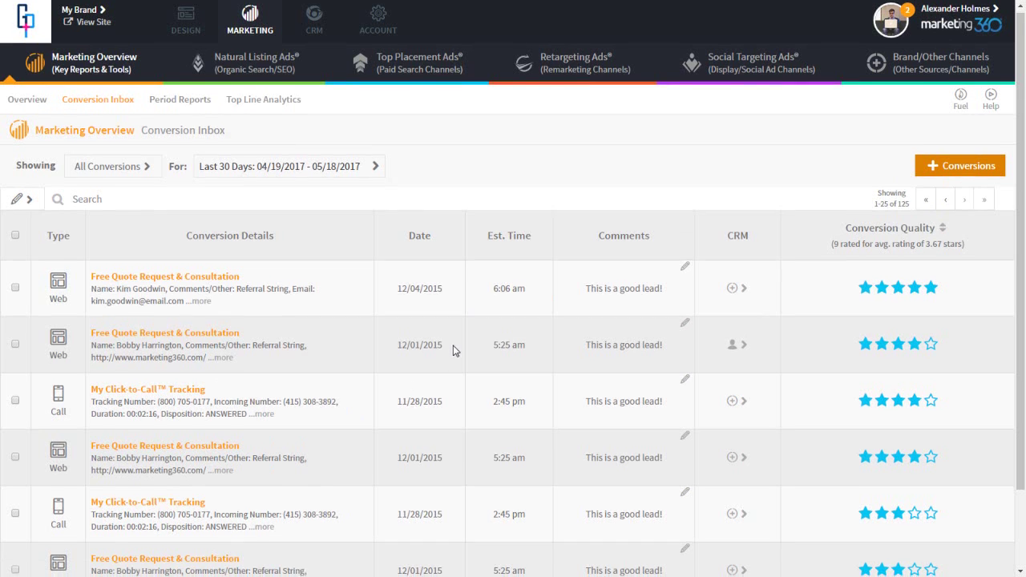
scroll(453, 351, down, 2)
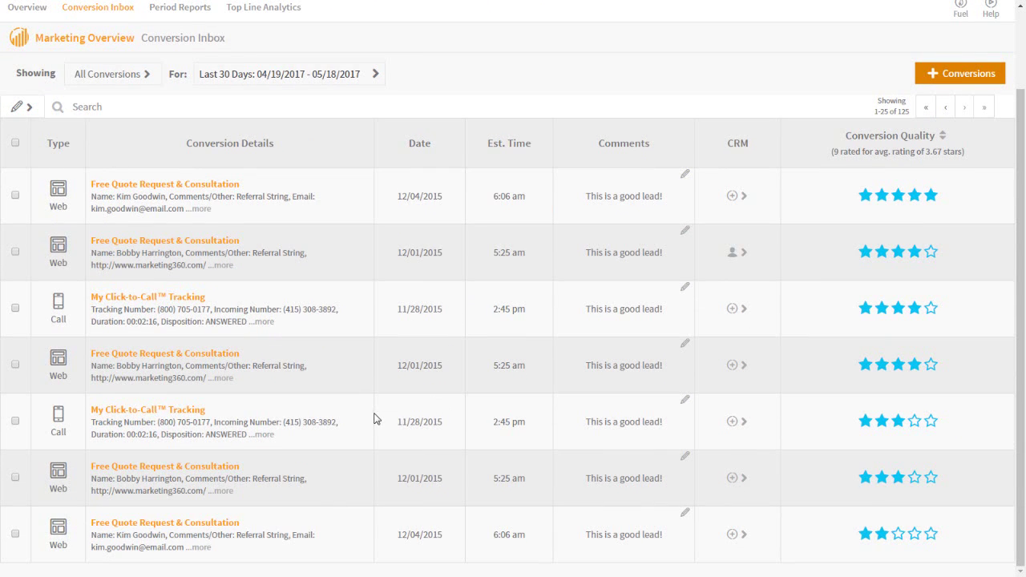
scroll(377, 417, up, 2)
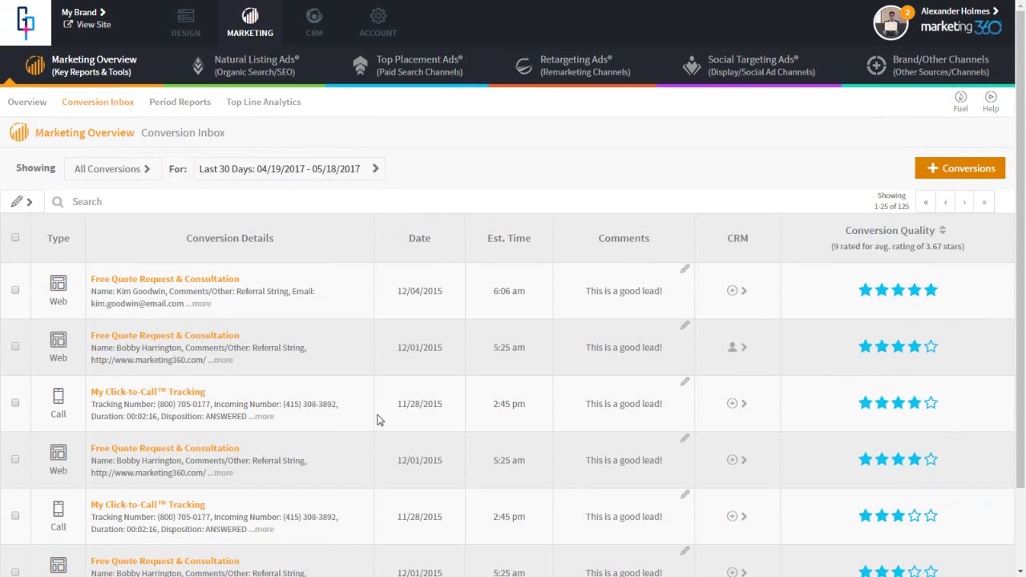